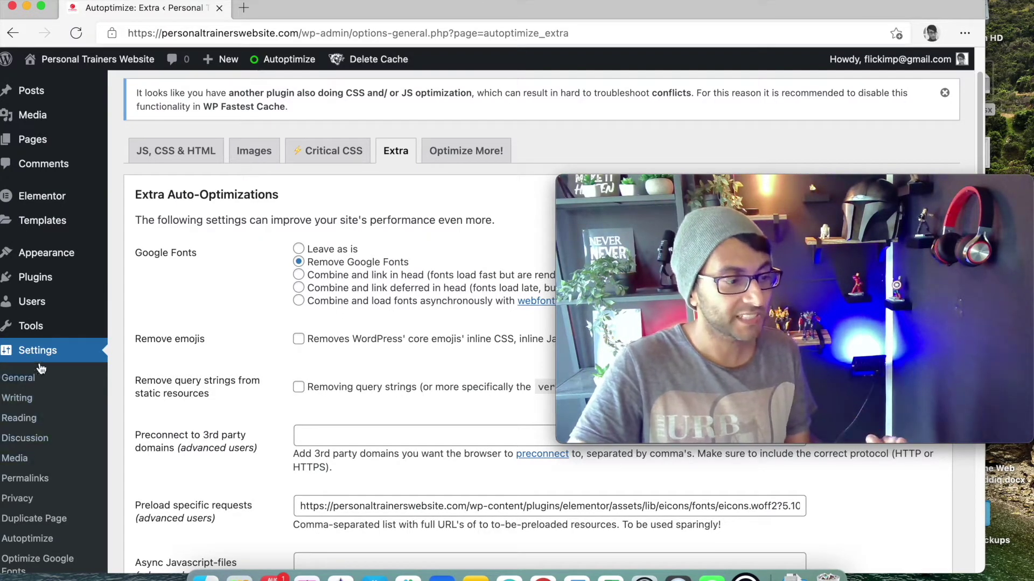
# Open Elementor's Settings page from the admin sidebar
pyautogui.click(65, 198)
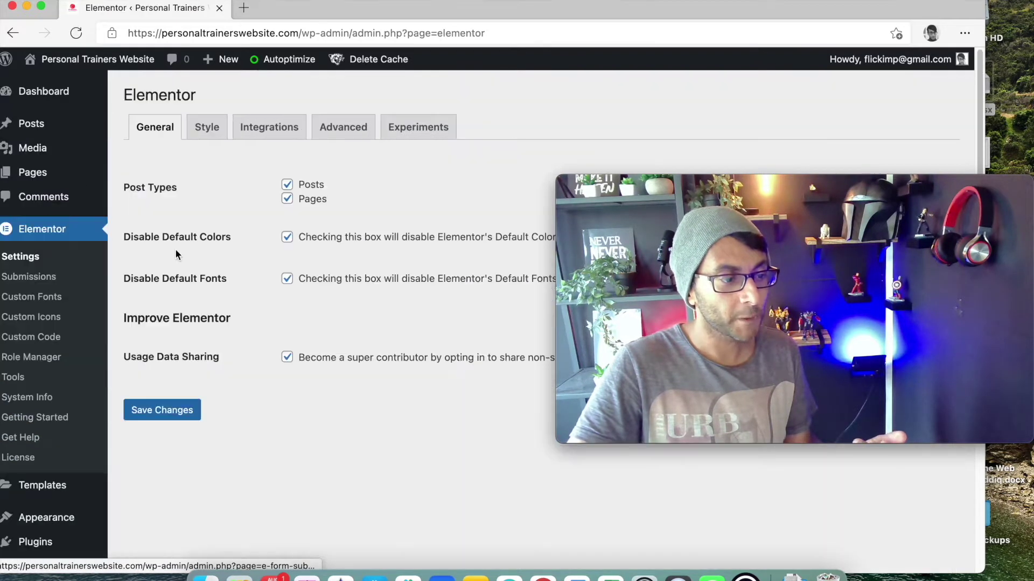
# Open the empty Elementor Custom Fonts list
pyautogui.click(54, 300)
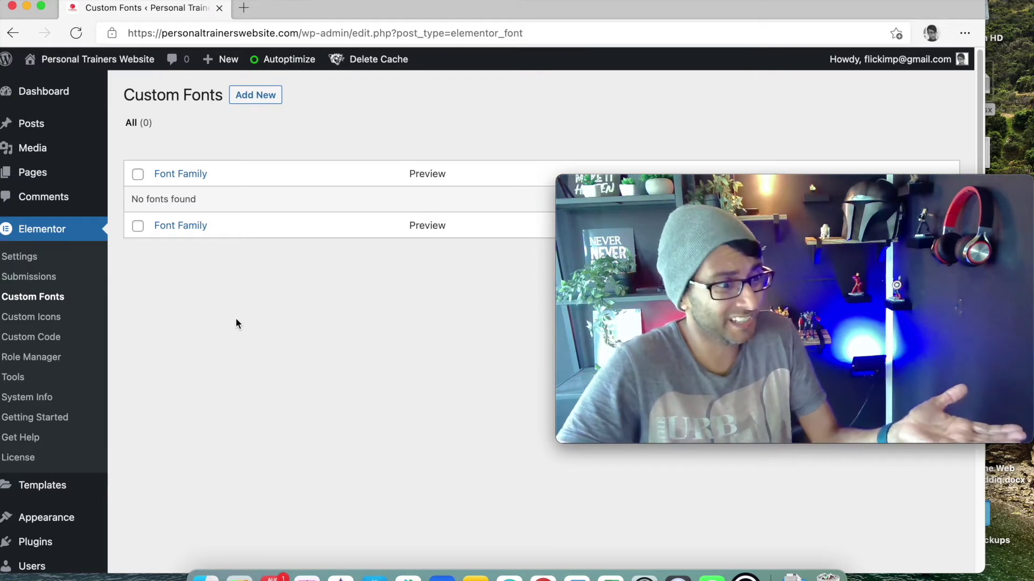
# Install and activate the OMGF | Host Google Fonts Locally plugin from Plugins > Add New
pyautogui.moveTo(47, 543)
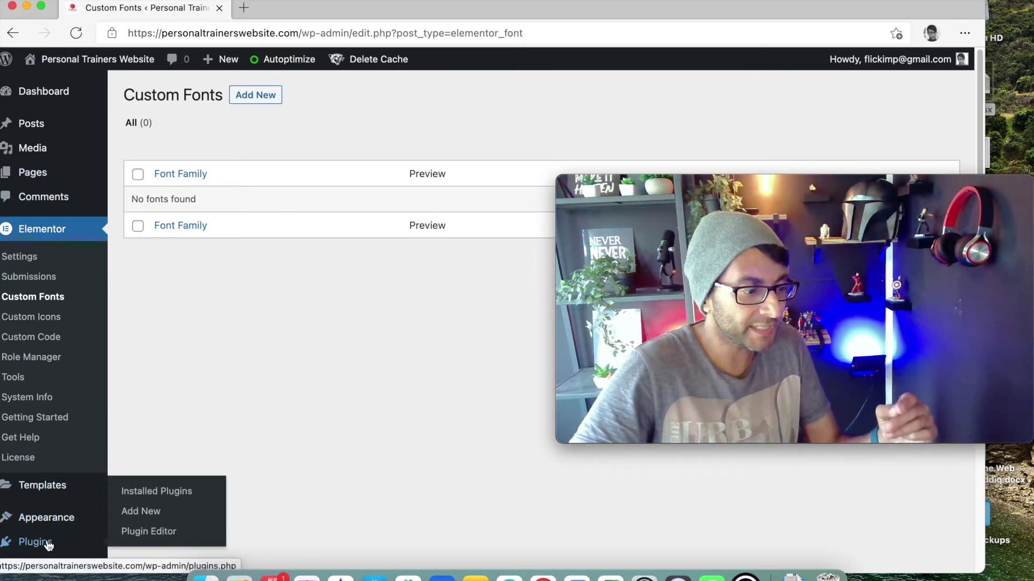
pyautogui.click(138, 511)
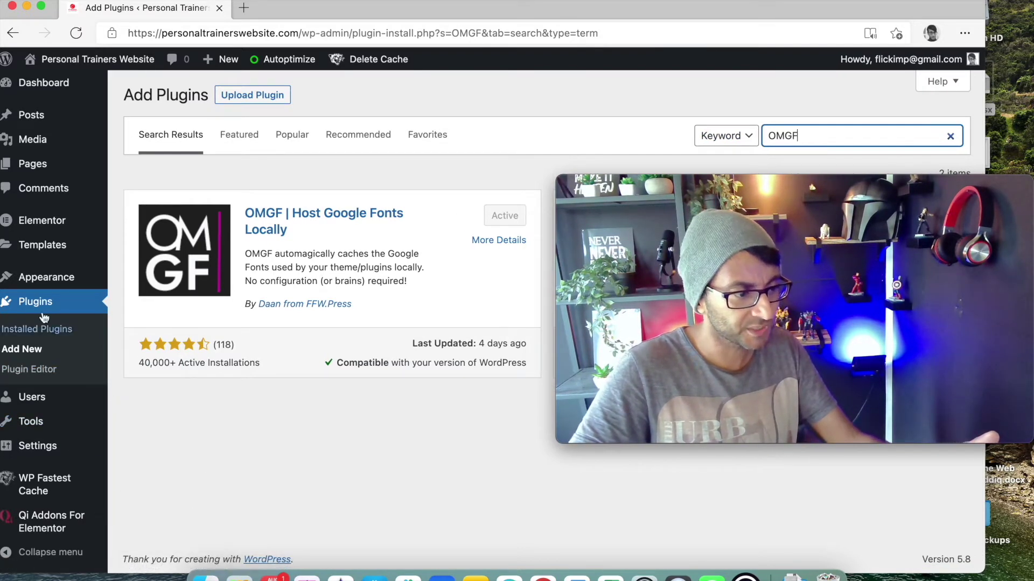
pyautogui.click(185, 477)
# Open Settings > Optimize Google Fonts and review the detected fonts, including Roboto Condensed, at the bottom
pyautogui.click(45, 453)
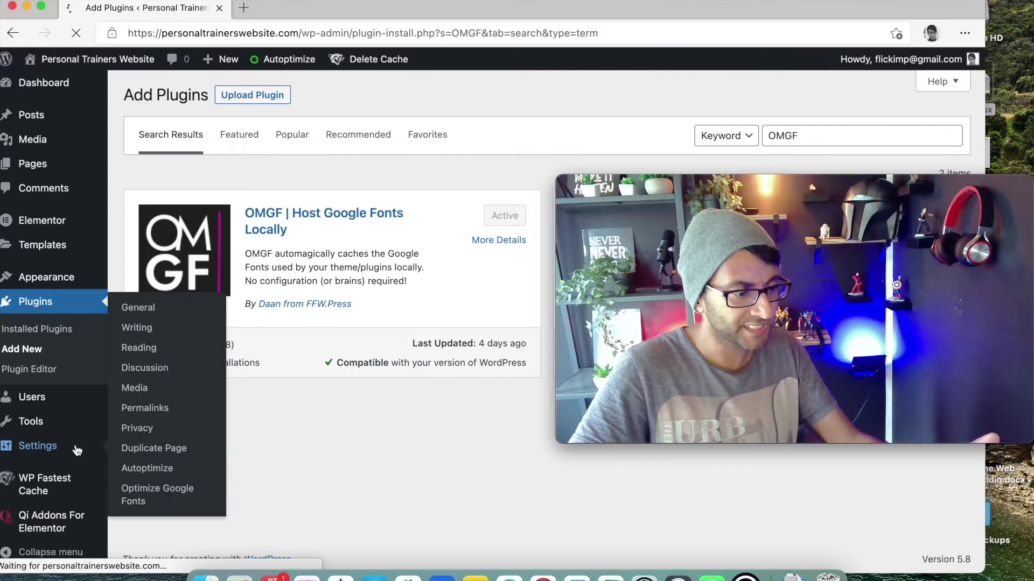
pyautogui.scroll(-5, 121, 433)
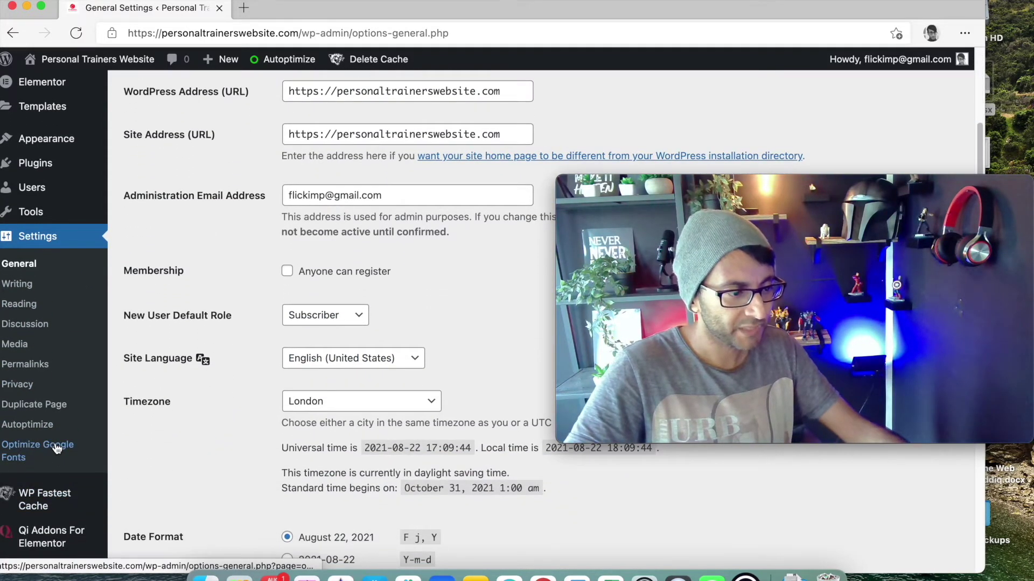
pyautogui.click(57, 449)
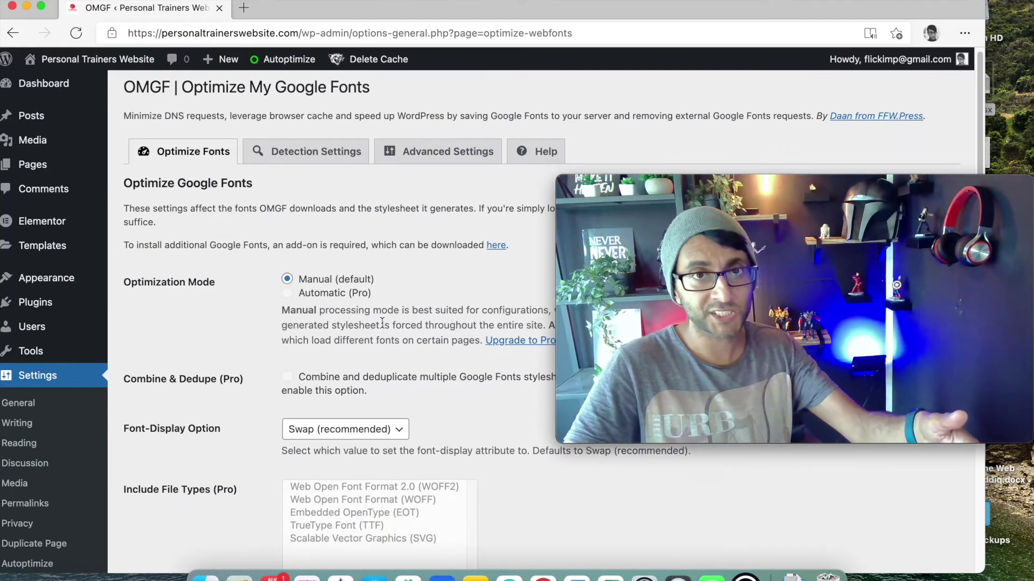
pyautogui.scroll(-2, 381, 322)
pyautogui.scroll(-4, 381, 322)
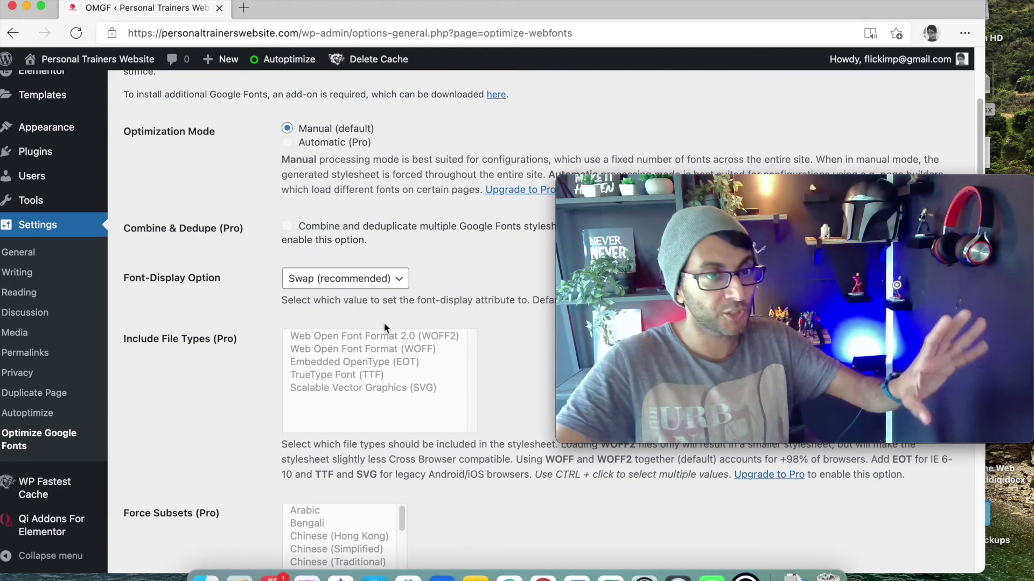
pyautogui.scroll(-15, 379, 313)
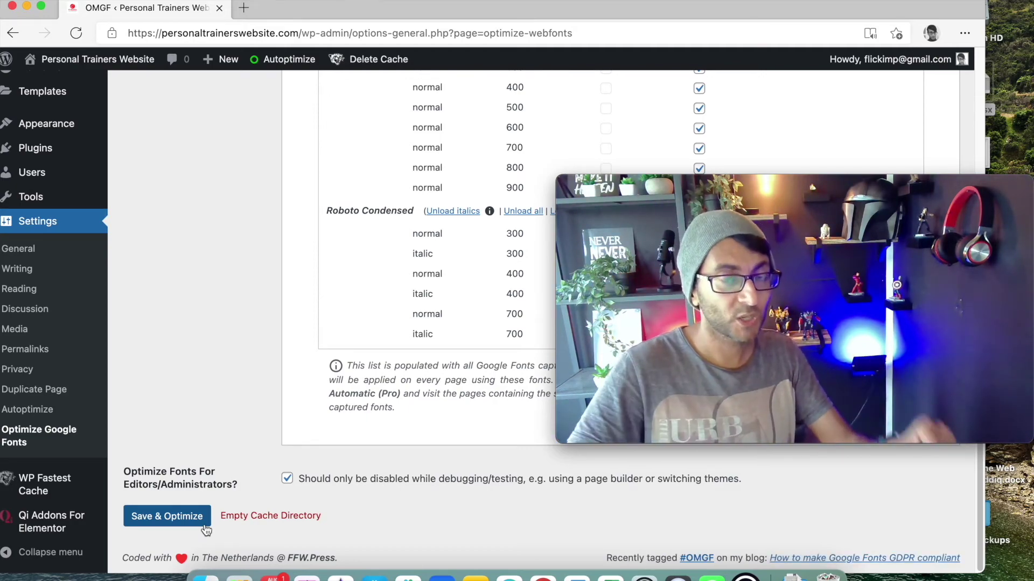
pyautogui.scroll(15, 309, 427)
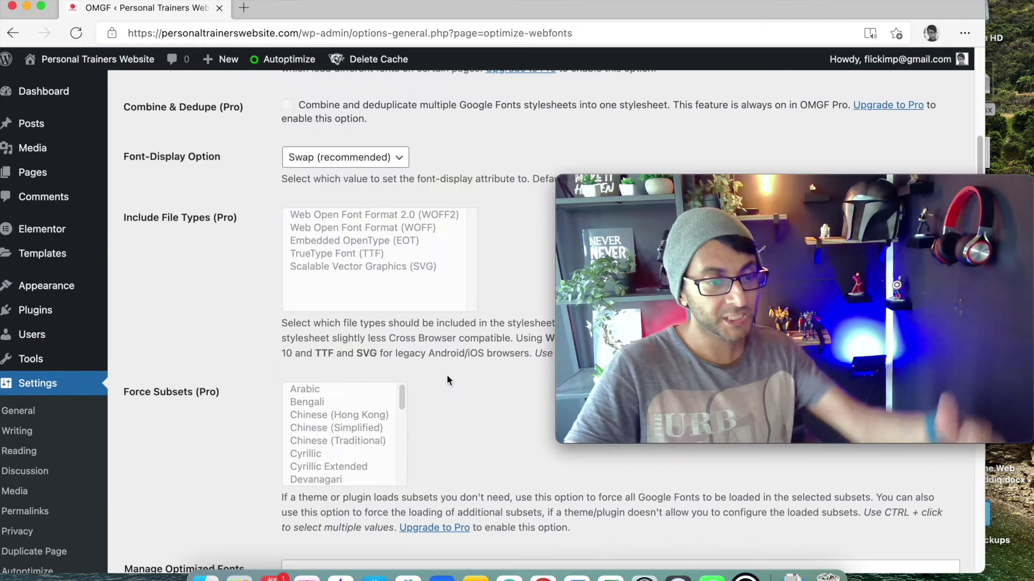
pyautogui.scroll(-10, 473, 404)
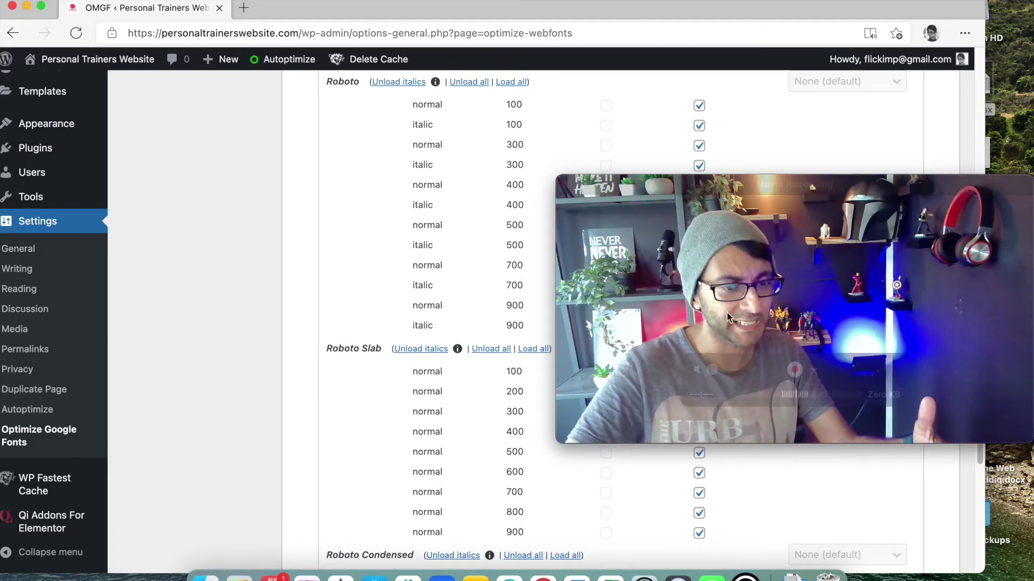
pyautogui.moveTo(764, 188); pyautogui.dragTo(943, 309)
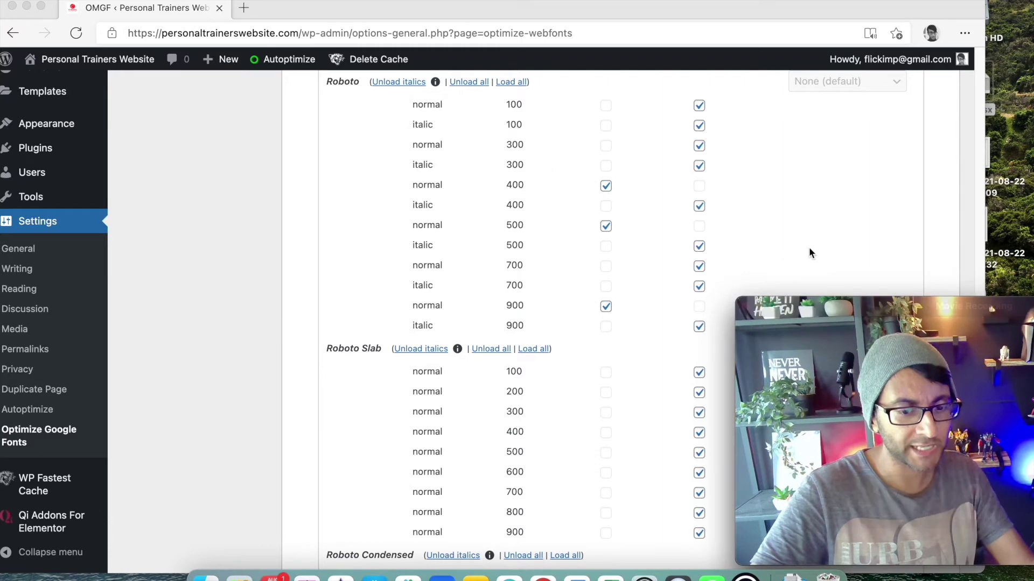
pyautogui.scroll(3, 754, 186)
pyautogui.scroll(-6, 483, 286)
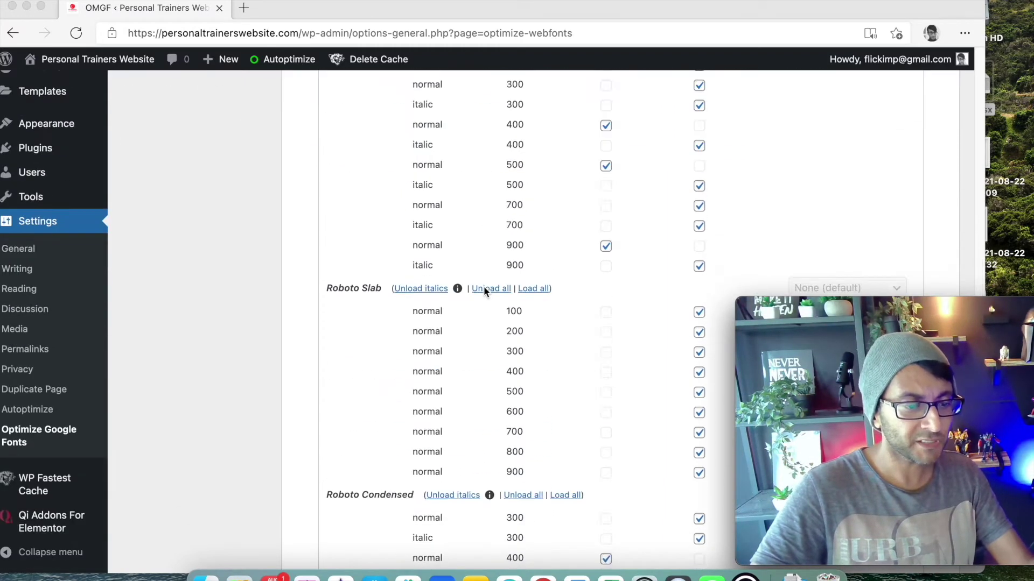
pyautogui.scroll(4, 529, 312)
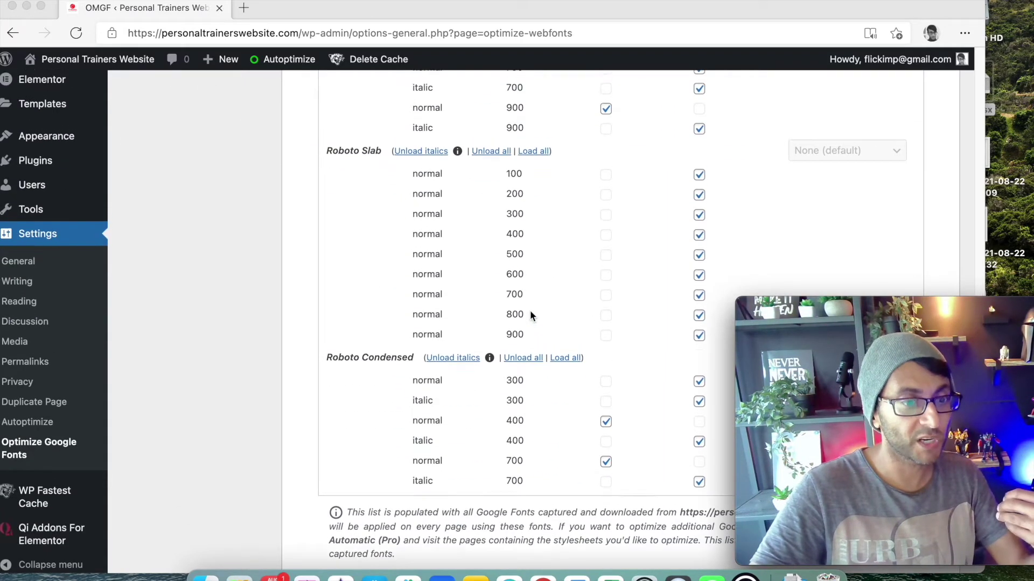
pyautogui.scroll(4, 531, 312)
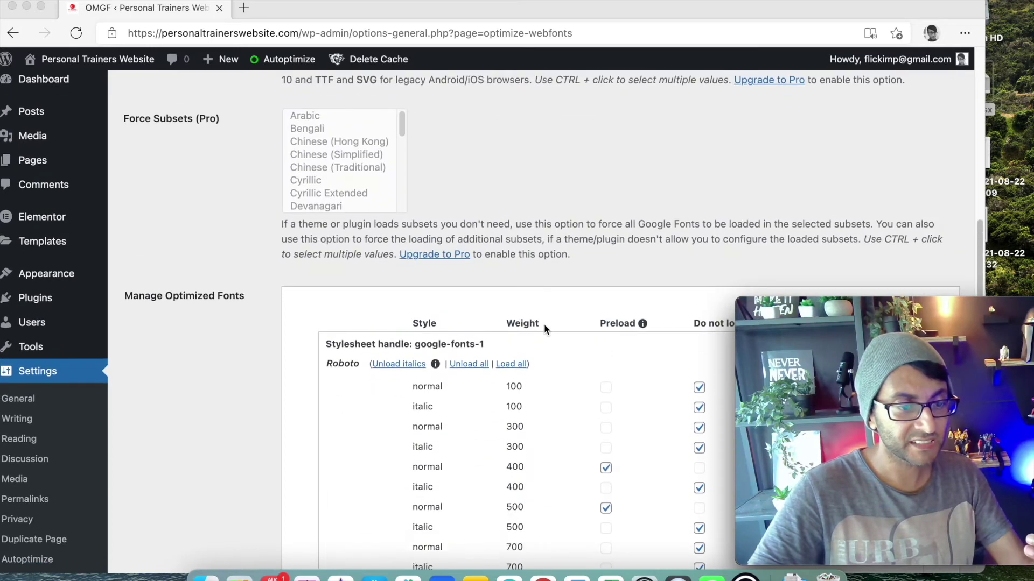
pyautogui.scroll(-2, 544, 327)
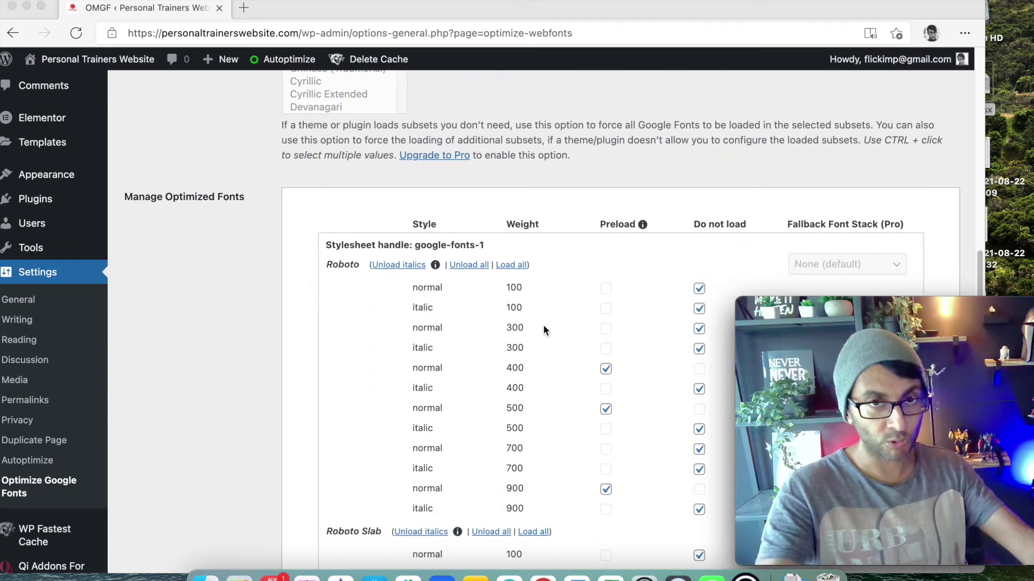
pyautogui.scroll(-1, 544, 325)
pyautogui.scroll(-2, 536, 323)
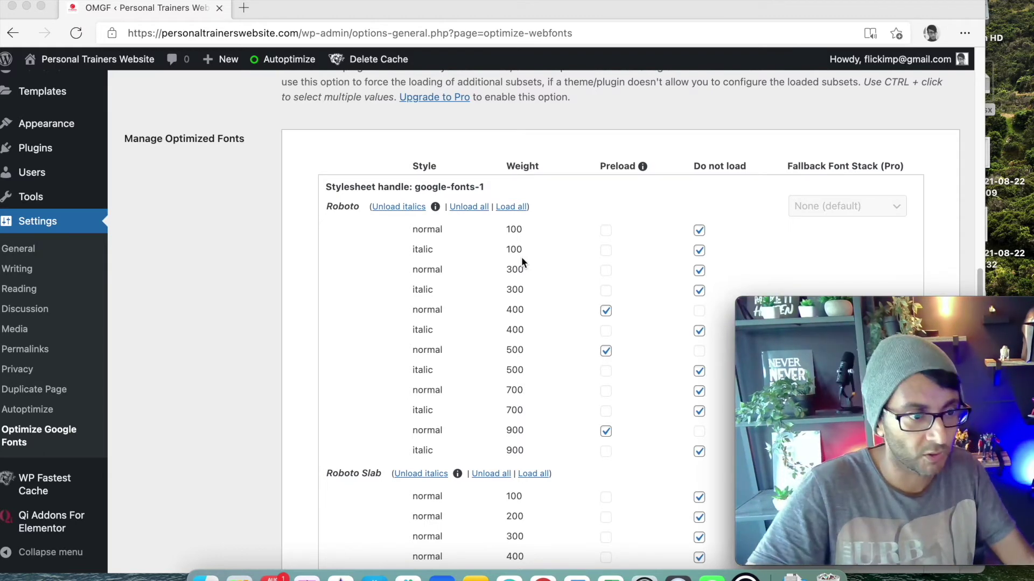
pyautogui.scroll(-4, 554, 310)
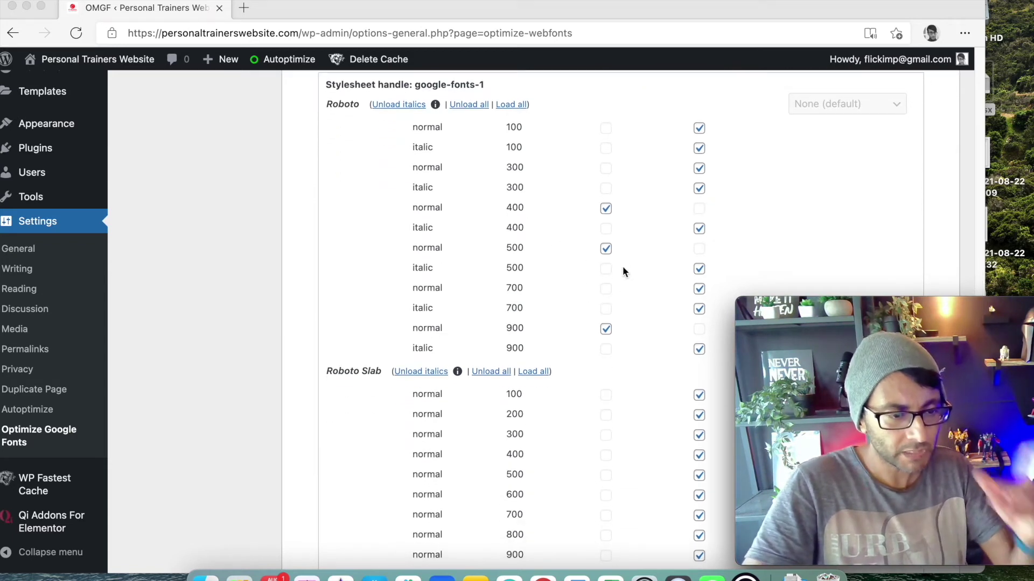
pyautogui.scroll(-6, 499, 408)
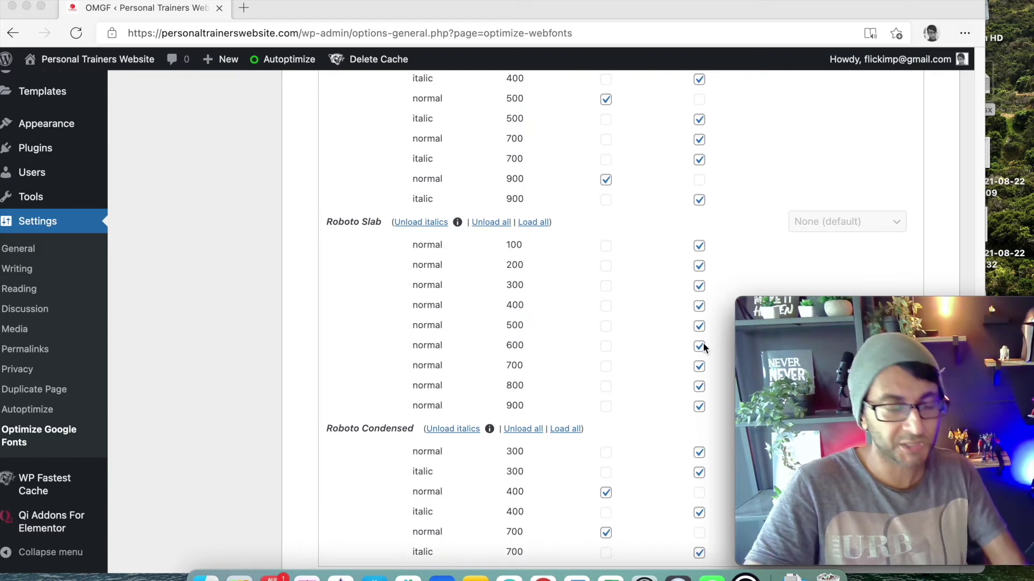
pyautogui.scroll(-6, 695, 343)
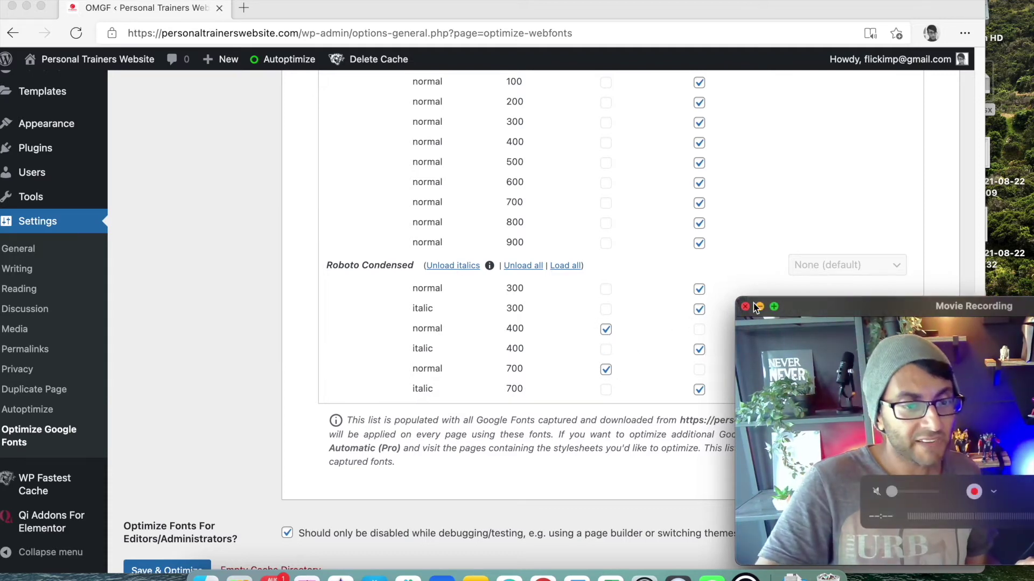
pyautogui.scroll(-1, 222, 504)
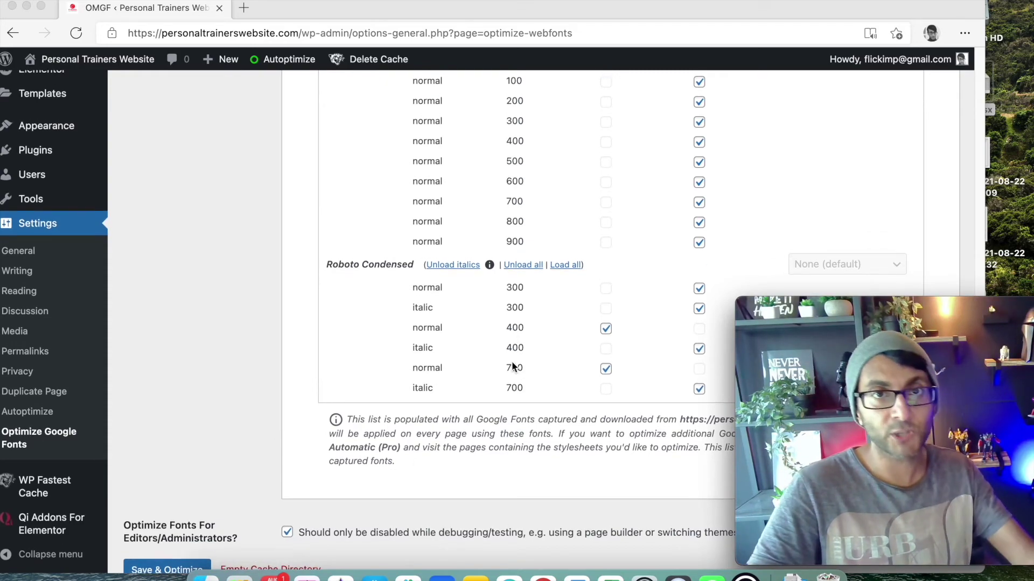
pyautogui.scroll(15, 512, 360)
pyautogui.scroll(10, 511, 360)
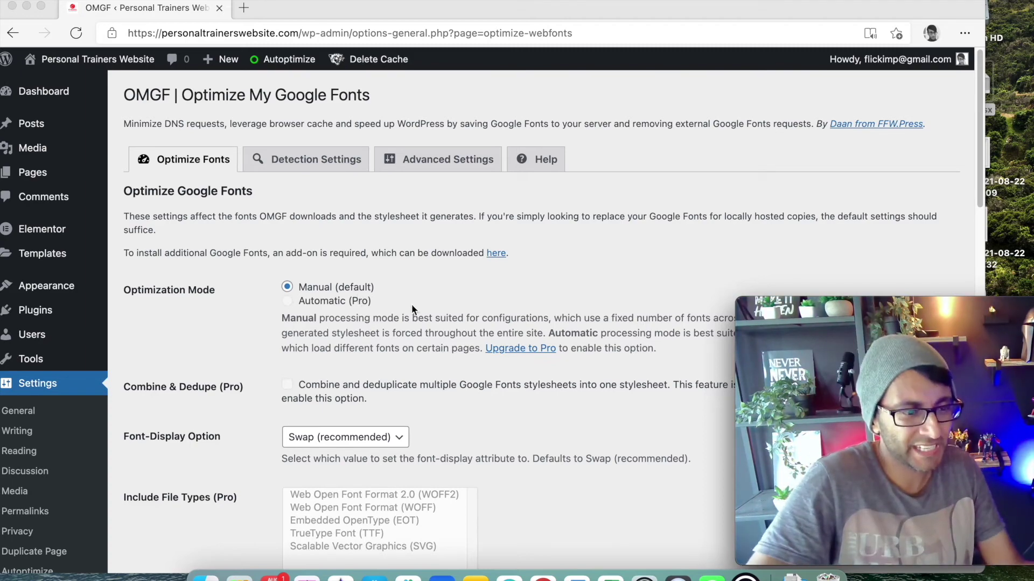
pyautogui.scroll(-3, 377, 285)
pyautogui.scroll(4, 329, 182)
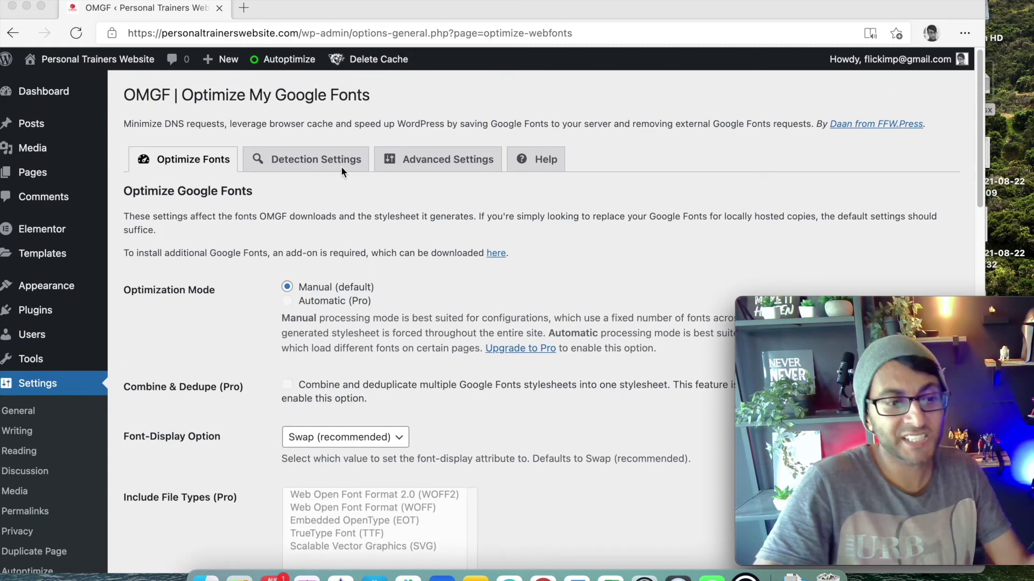
pyautogui.scroll(-15, 474, 159)
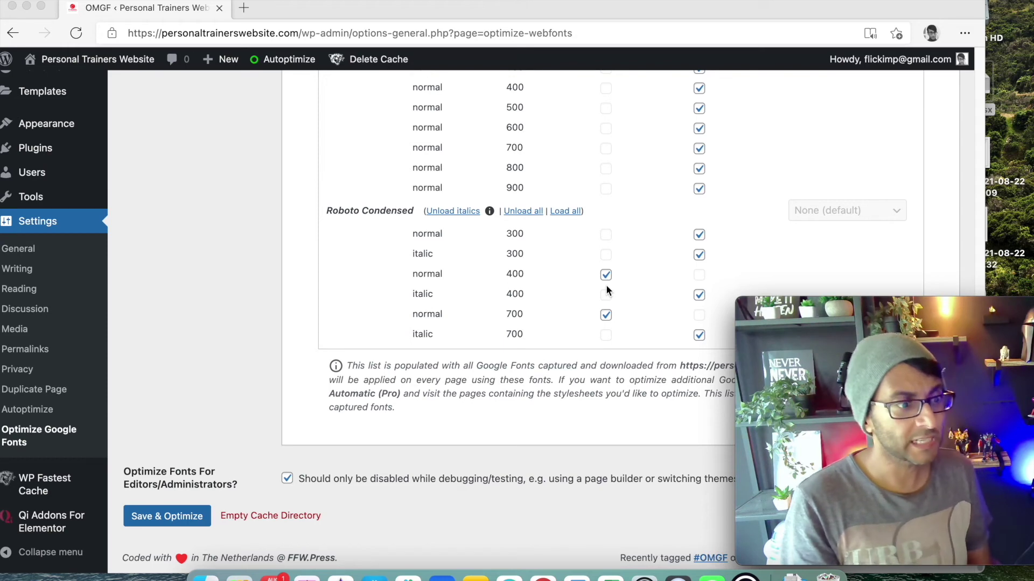
pyautogui.scroll(5, 62, 207)
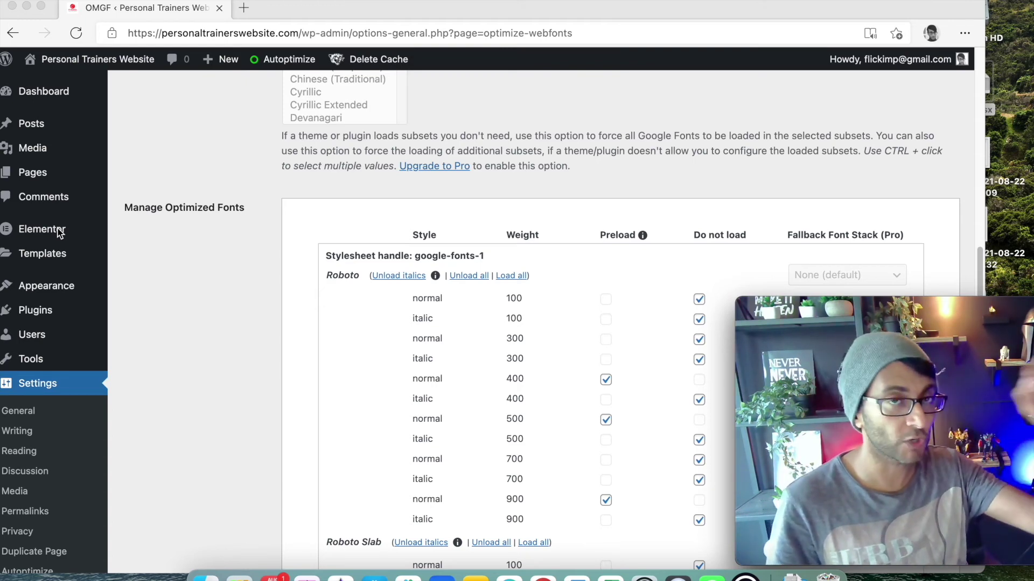
pyautogui.scroll(3, 386, 315)
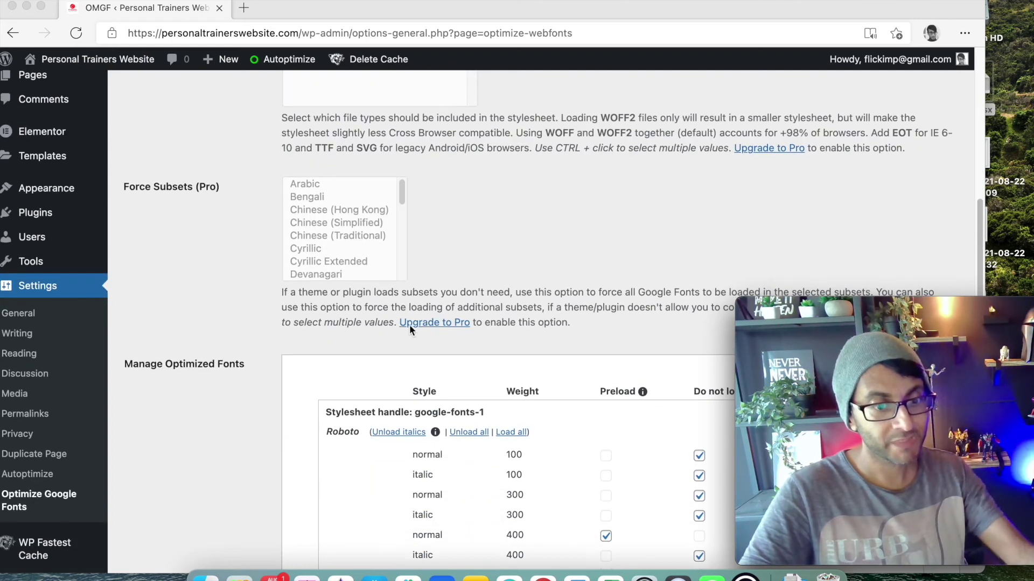
pyautogui.scroll(-10, 509, 373)
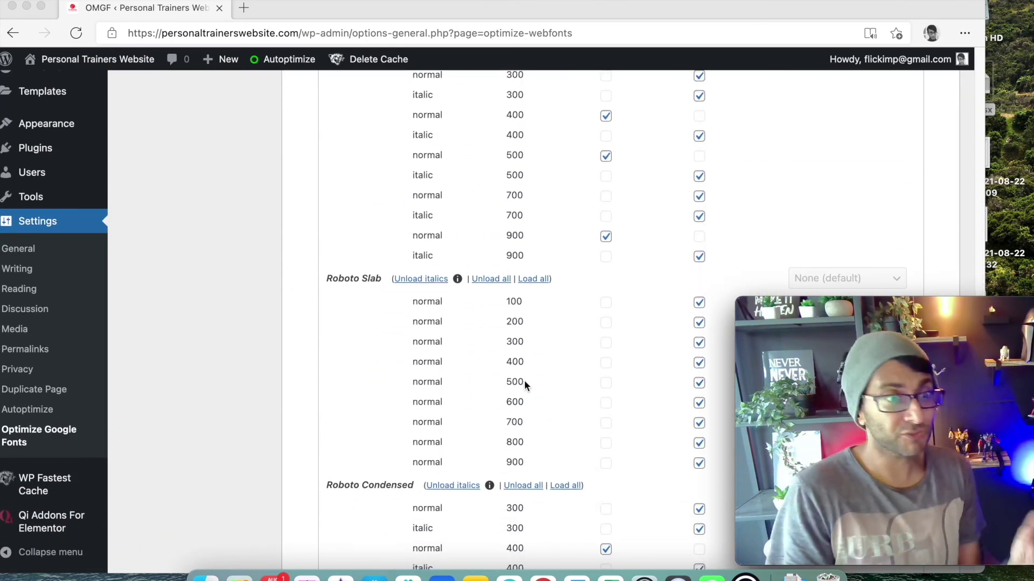
pyautogui.scroll(1, 438, 338)
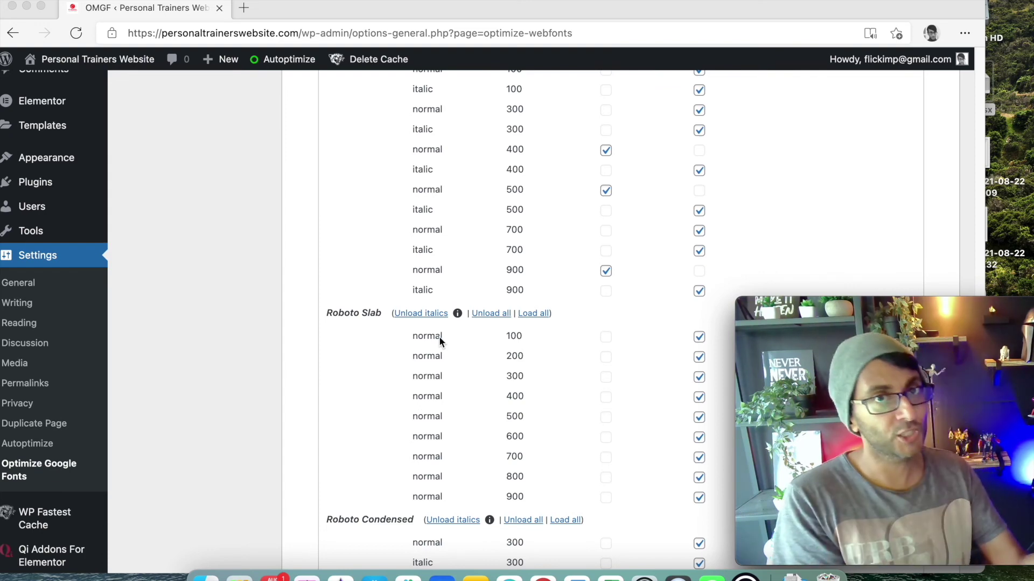
pyautogui.scroll(5, 678, 275)
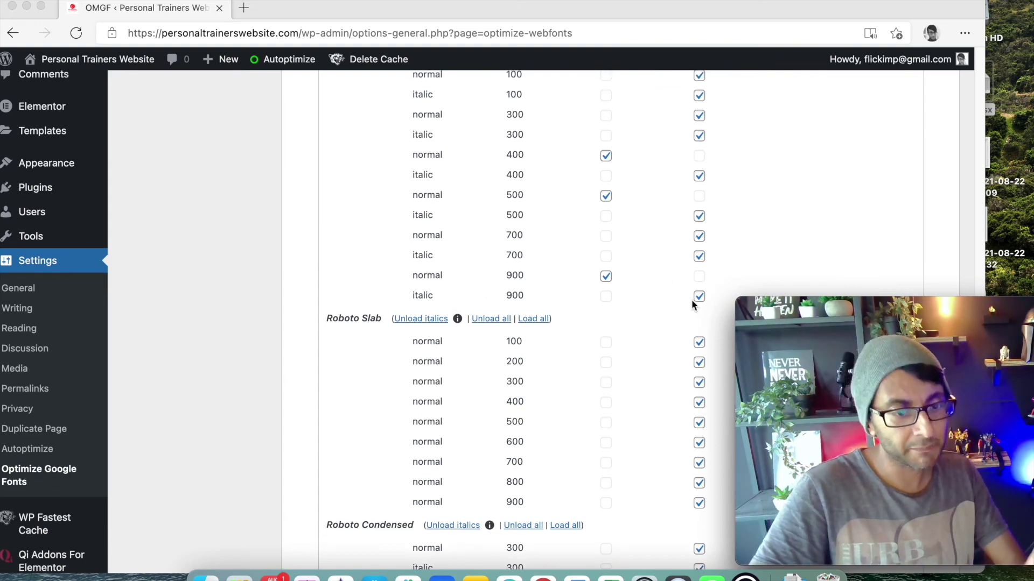